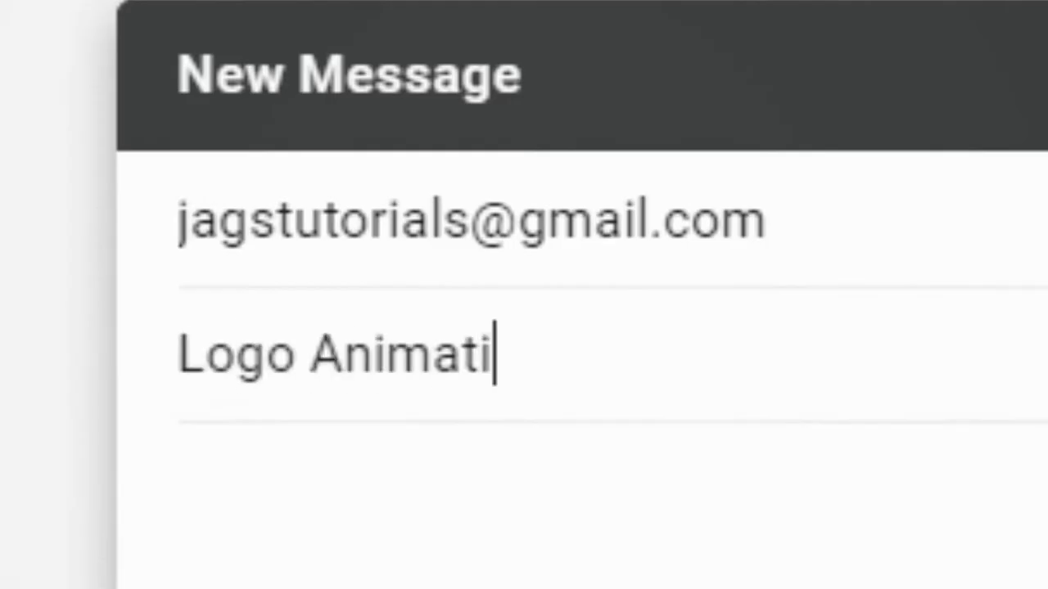
# Write the body 'Can you animate my logo!?' and sign off with the sender's name
pyautogui.press('Return')
pyautogui.press('Return')
pyautogui.write('Can you animate my logo!?')
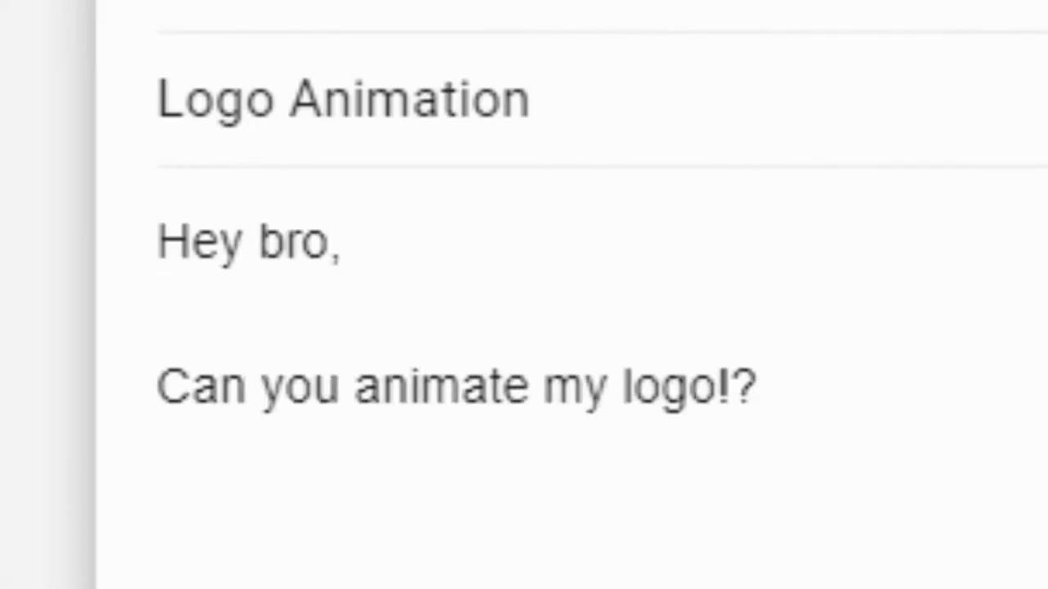
pyautogui.press('Return')
pyautogui.press('Return')
pyautogui.write('- Jags')
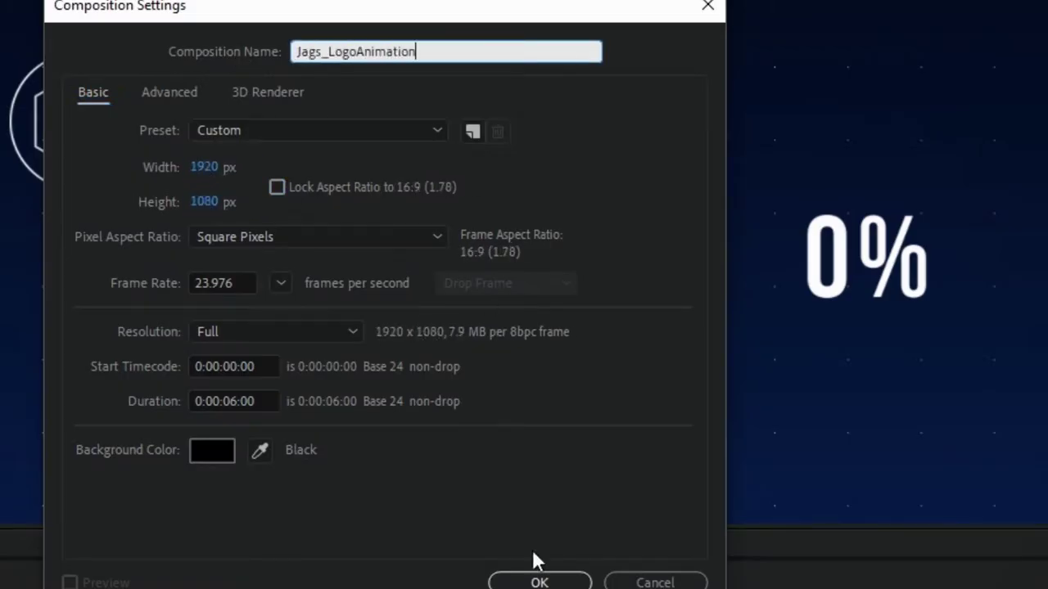
# Confirm the Jags_LogoAnimation comp settings and move the final Scale X keyframe earlier
pyautogui.click(537, 578)
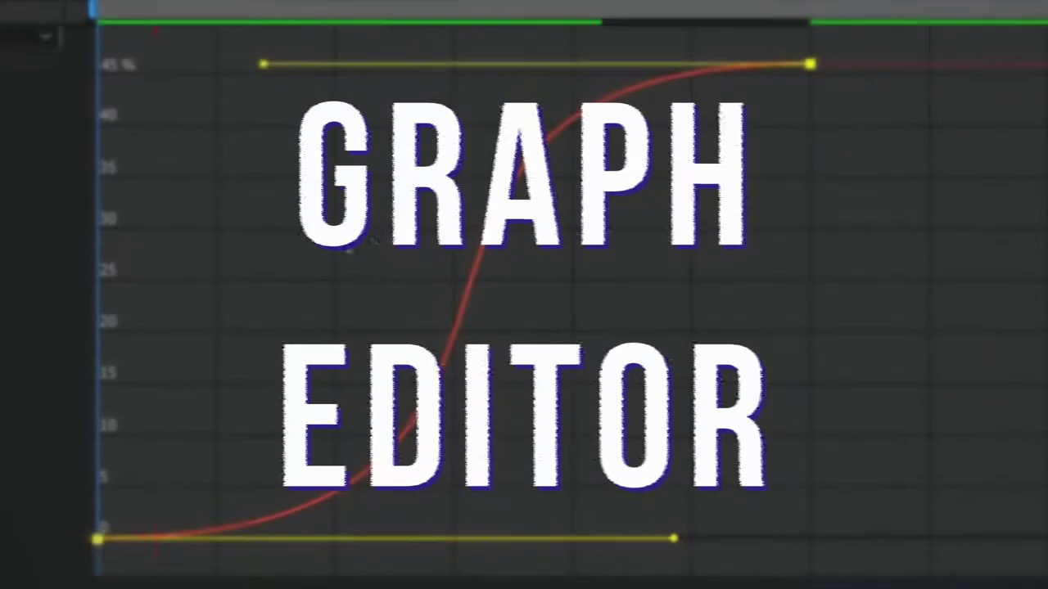
pyautogui.moveTo(814, 24); pyautogui.dragTo(99, 14)
pyautogui.moveTo(810, 65)
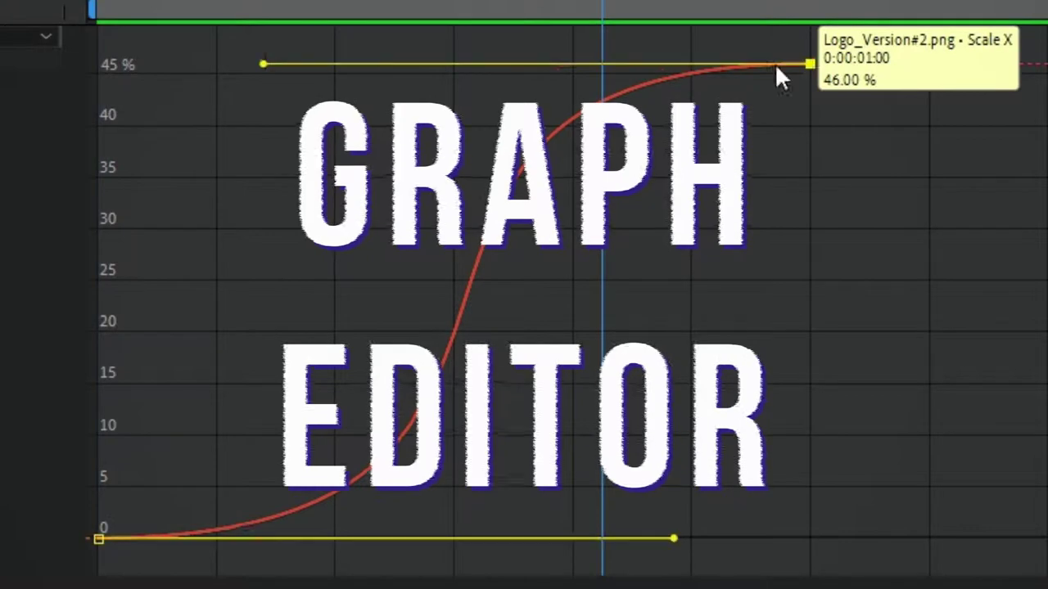
pyautogui.moveTo(809, 64); pyautogui.dragTo(670, 72)
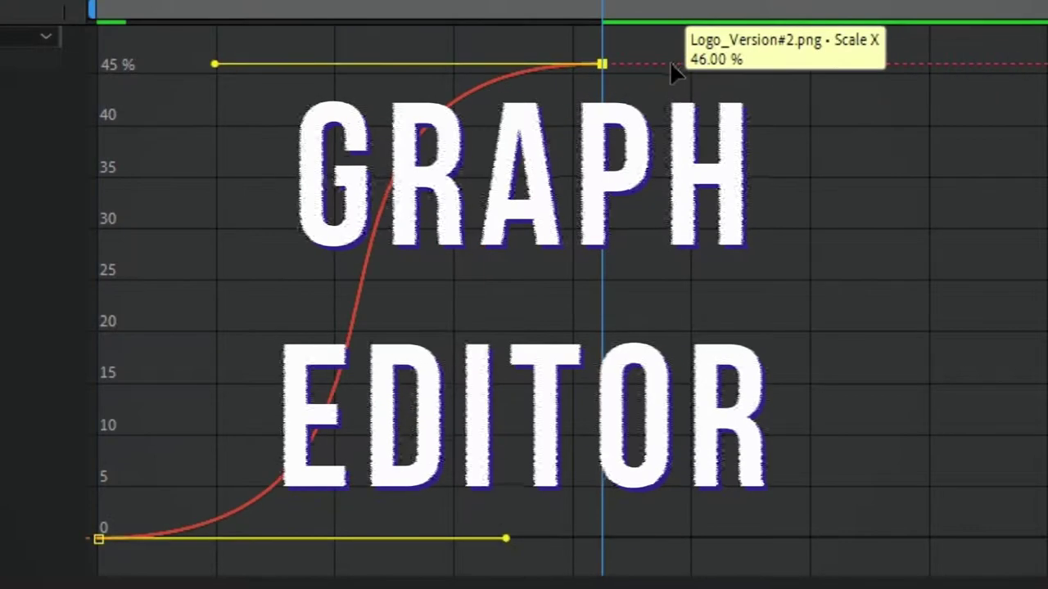
pyautogui.keyDown('ctrl'); pyautogui.click(750, 64); pyautogui.keyUp('ctrl')
# Add a 50 % overshoot and 42 % dip keyframe, settle at 45 %, and preview
pyautogui.click(605, 65)
pyautogui.moveTo(605, 65); pyautogui.dragTo(604, 51)
pyautogui.click(731, 92)
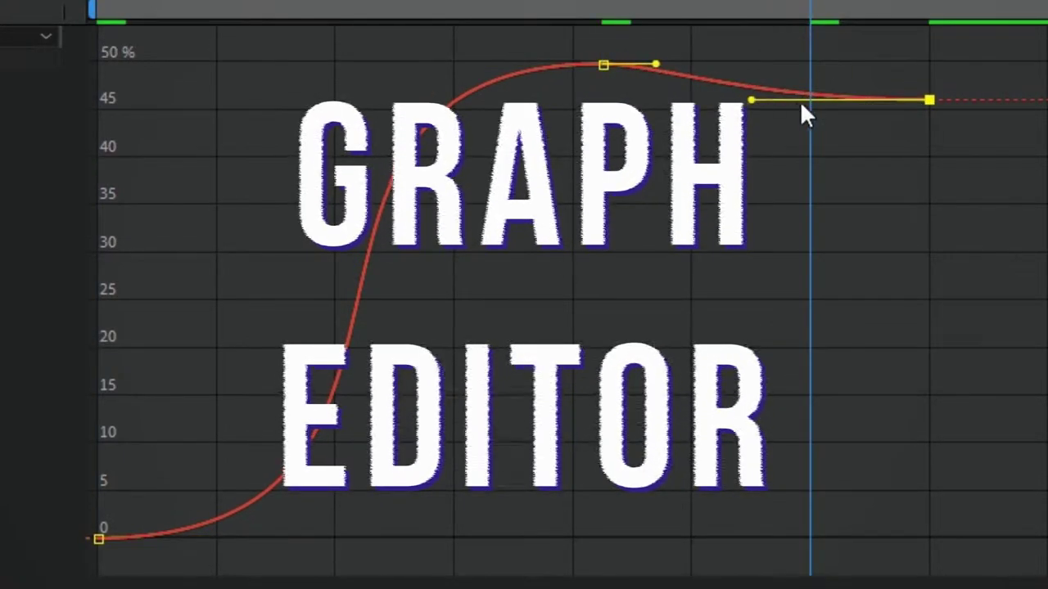
pyautogui.keyDown('ctrl'); pyautogui.click(808, 96); pyautogui.keyUp('ctrl')
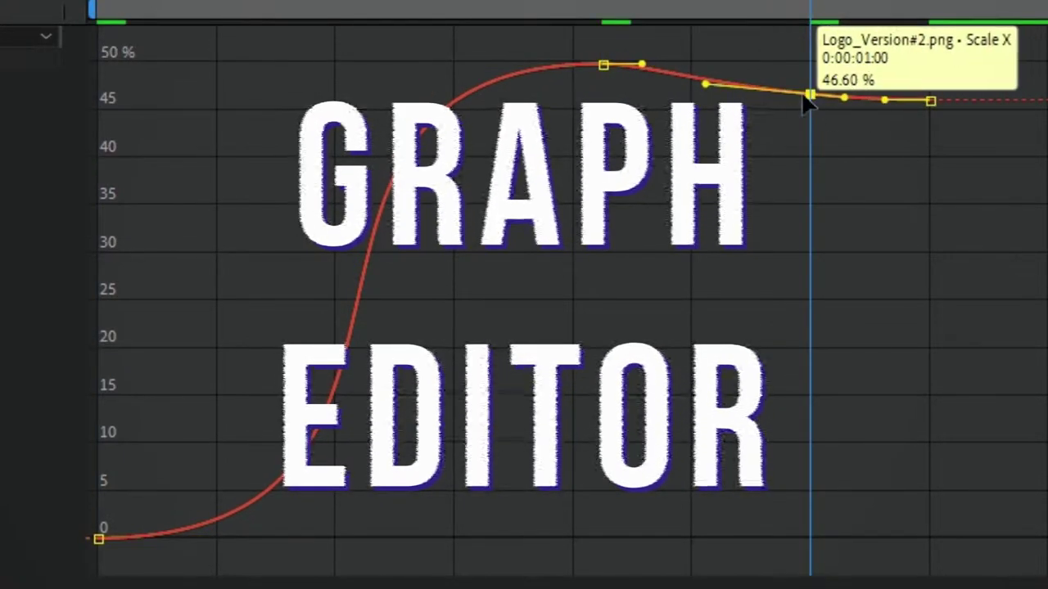
pyautogui.moveTo(809, 96); pyautogui.dragTo(864, 140)
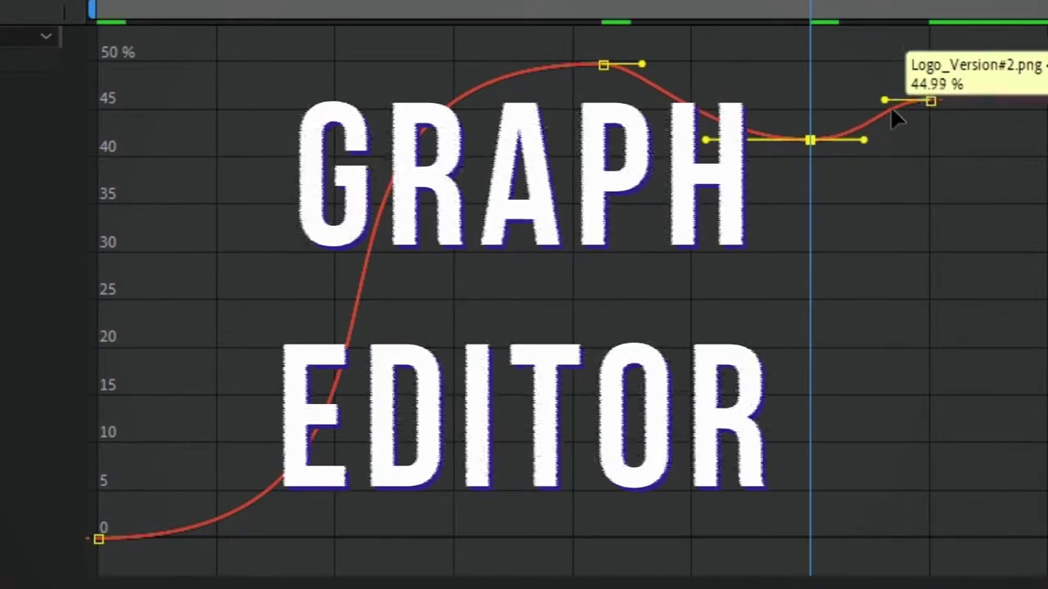
pyautogui.moveTo(603, 64); pyautogui.dragTo(718, 64)
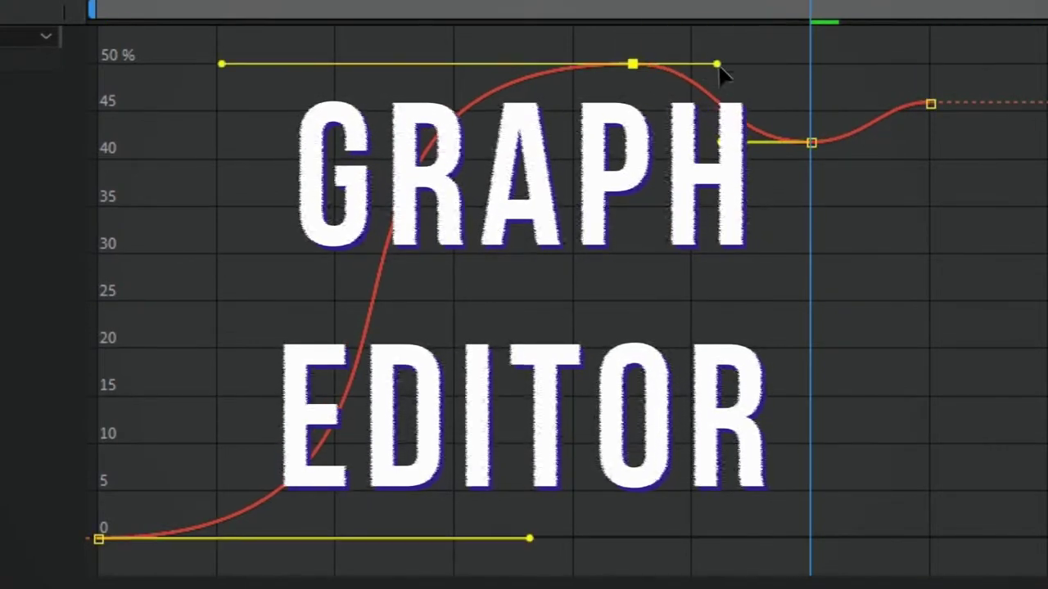
pyautogui.press('space')
pyautogui.moveTo(222, 64); pyautogui.dragTo(327, 64)
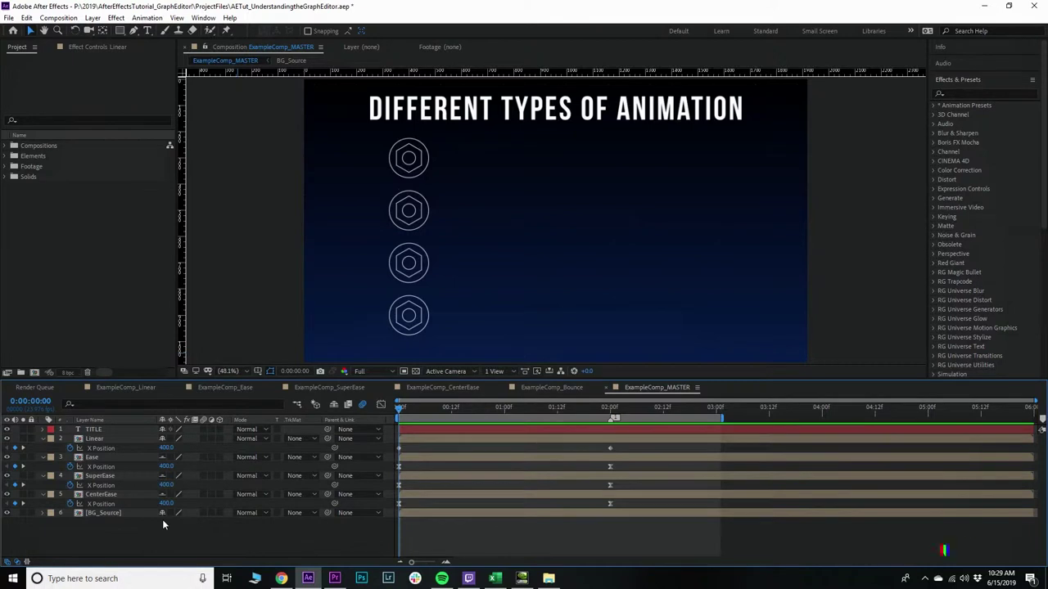
# Select CenterEase and preview the hexagon icons sliding, stopping playback partway
pyautogui.click(119, 503)
pyautogui.press('space')
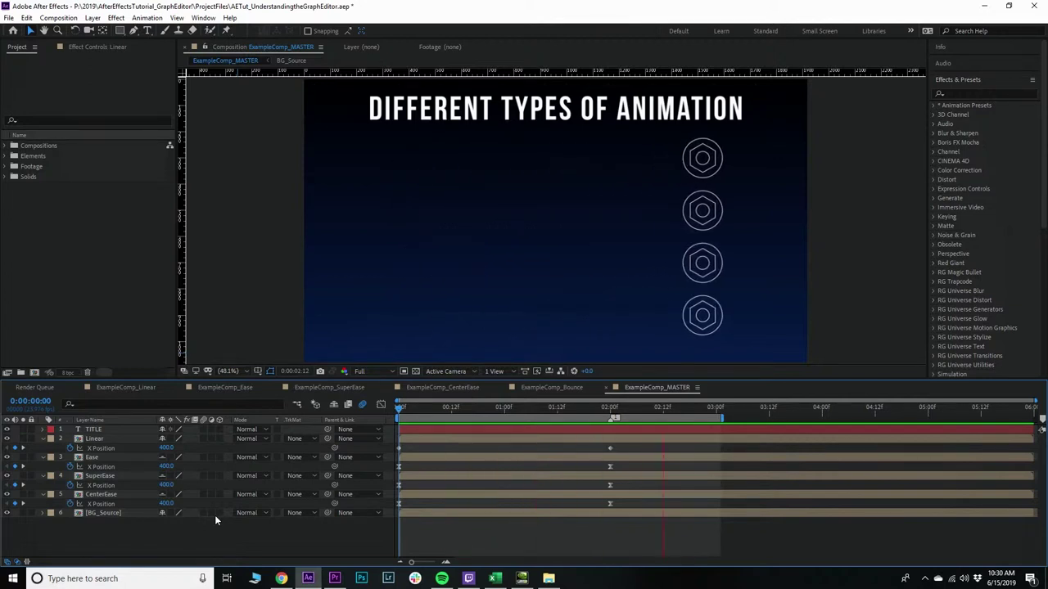
pyautogui.press('space')
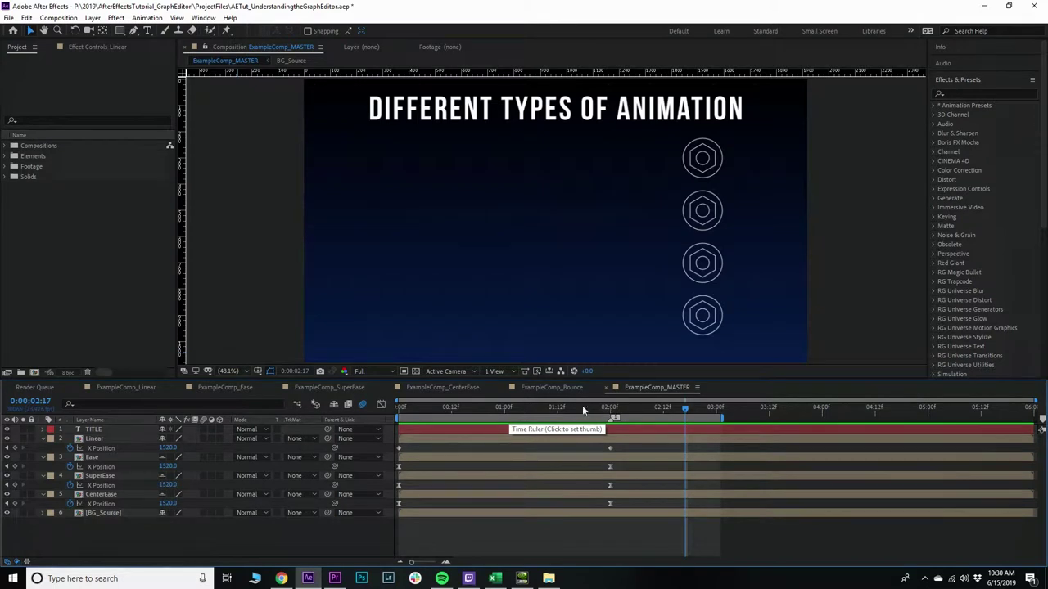
# Select the SuperEase, Ease and Linear layers in turn, deselect all, and enable the Graph Editor
pyautogui.click(193, 476)
pyautogui.click(119, 465)
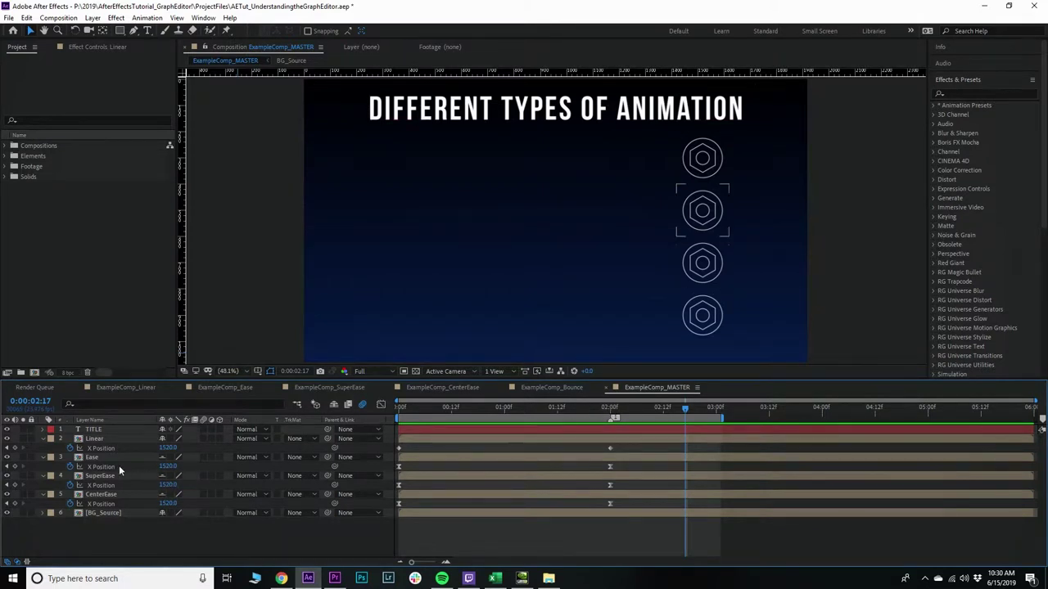
pyautogui.click(114, 450)
pyautogui.click(252, 446)
pyautogui.click(378, 403)
# Show the Linear layer's straight-line X Position graph and scrub the icons through it
pyautogui.click(99, 452)
pyautogui.click(101, 448)
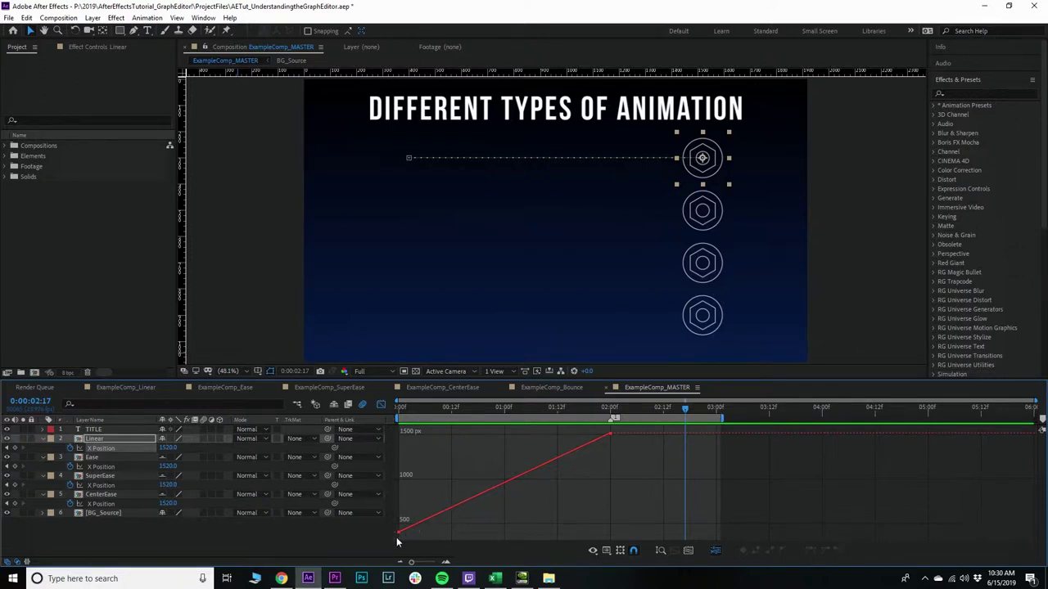
pyautogui.moveTo(612, 436)
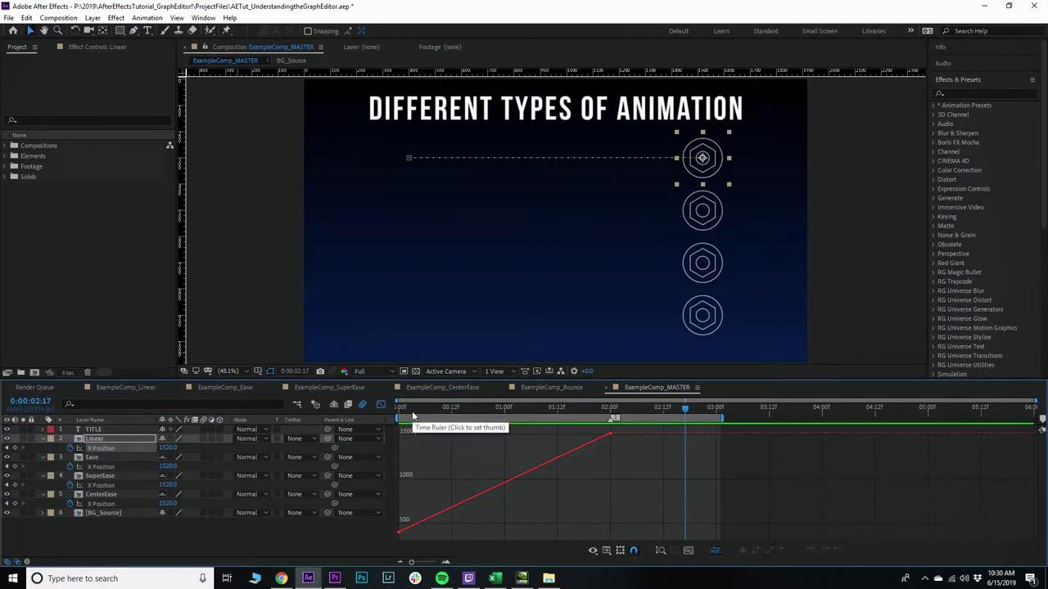
pyautogui.moveTo(412, 411); pyautogui.dragTo(610, 413)
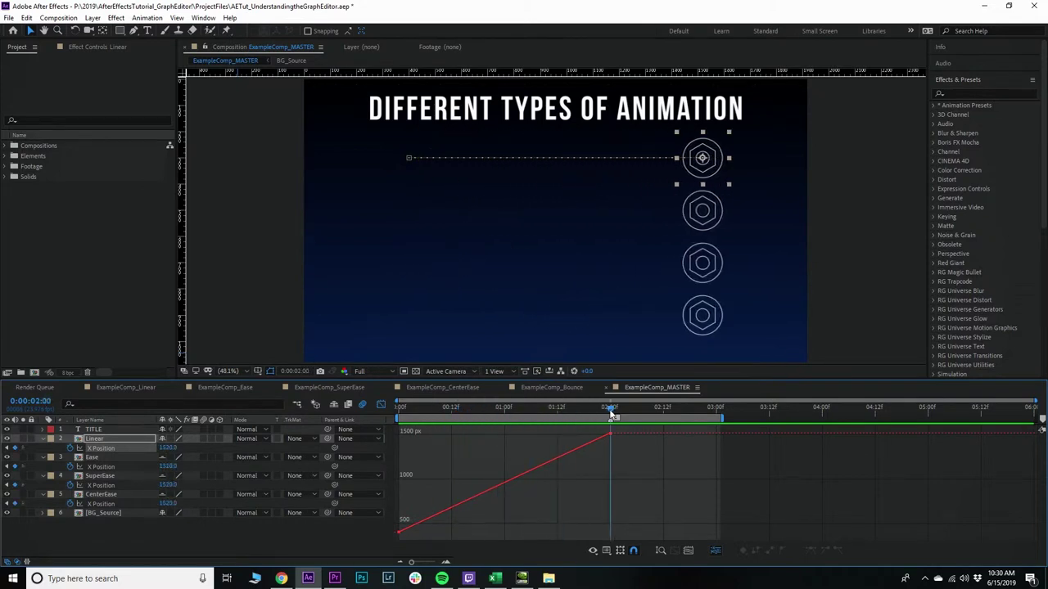
pyautogui.click(101, 467)
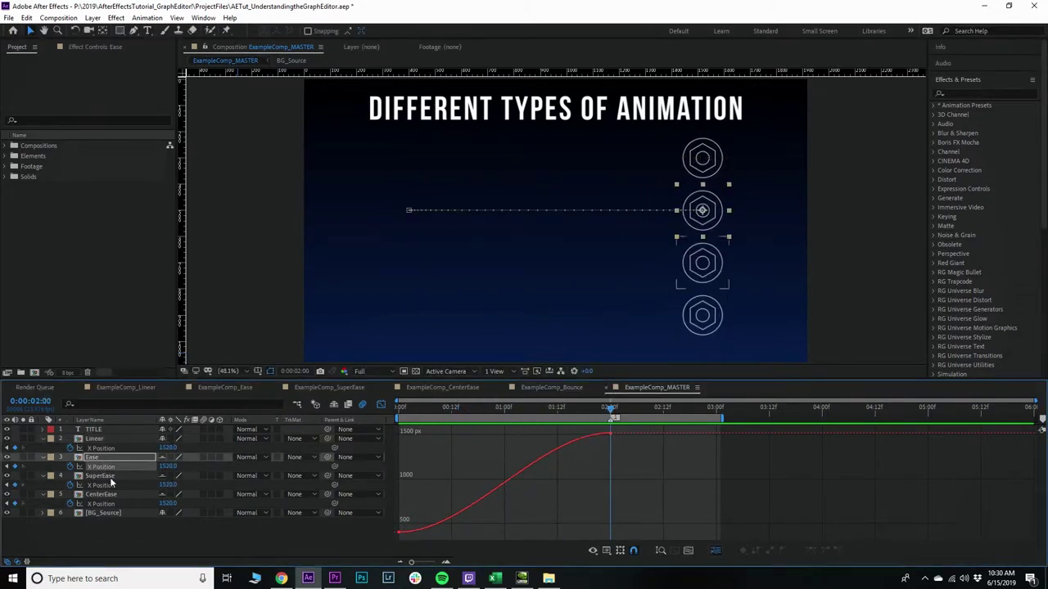
# Select the Ease X Position keyframes to reveal handles and move the playhead to 0:00:01:00
pyautogui.click(104, 468)
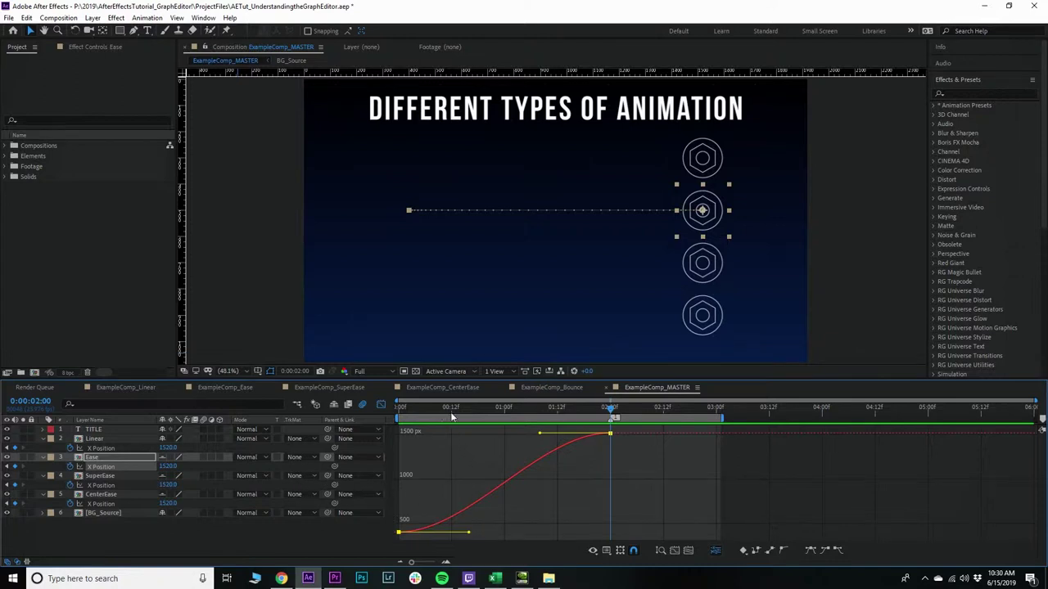
pyautogui.moveTo(503, 406); pyautogui.dragTo(509, 414)
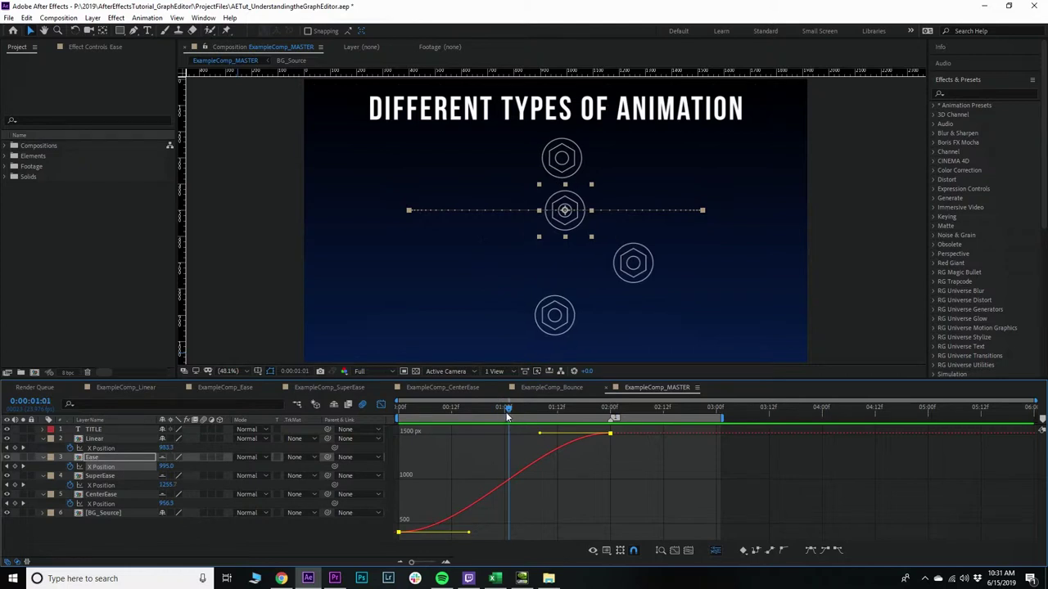
pyautogui.click(112, 487)
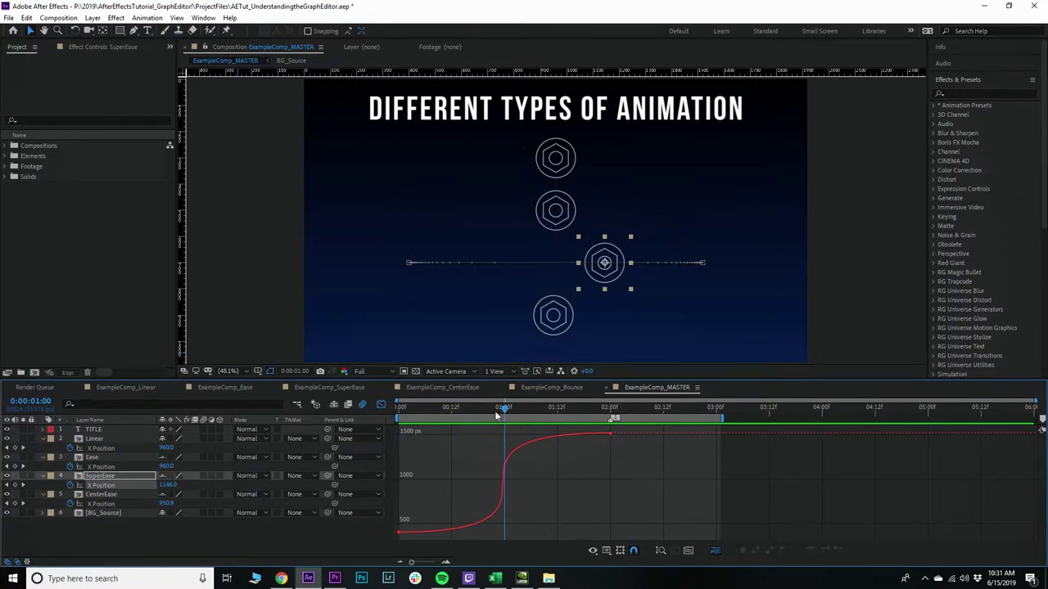
pyautogui.click(495, 414)
pyautogui.click(501, 486)
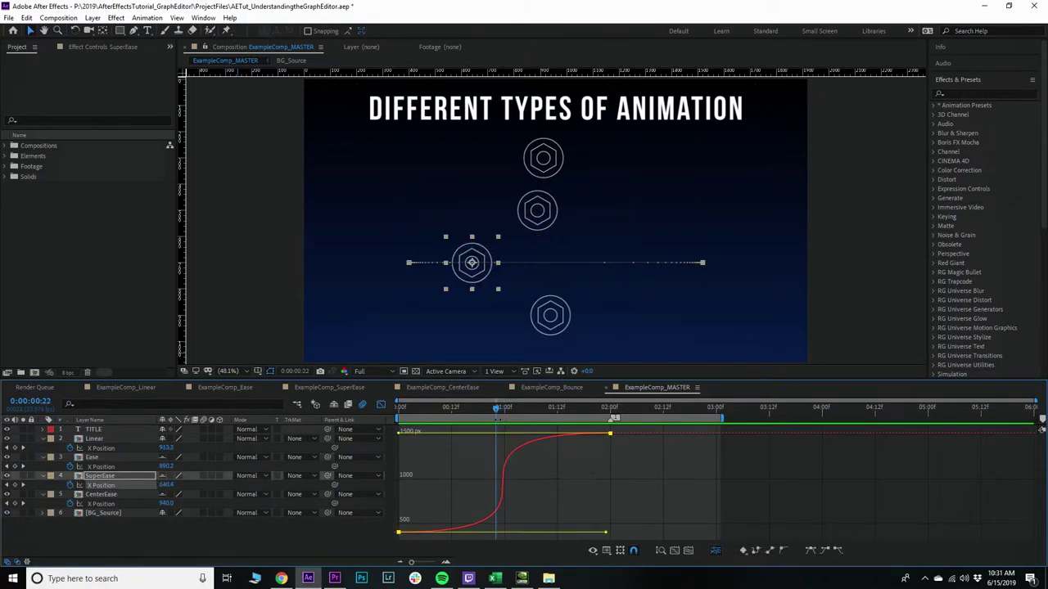
pyautogui.moveTo(501, 409); pyautogui.dragTo(496, 410)
pyautogui.moveTo(498, 408); pyautogui.dragTo(608, 407)
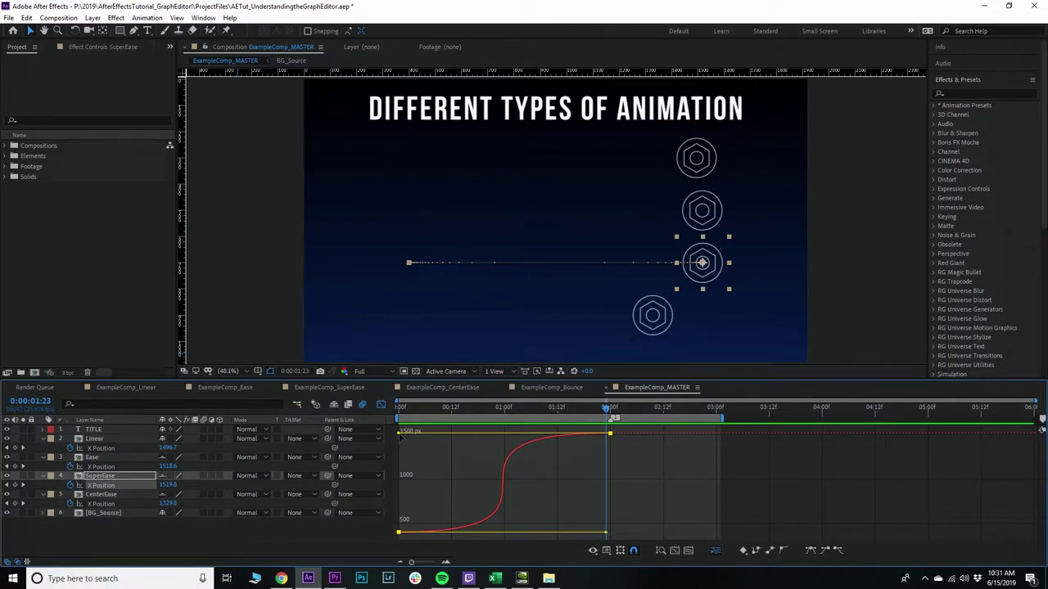
pyautogui.moveTo(401, 436); pyautogui.dragTo(614, 493)
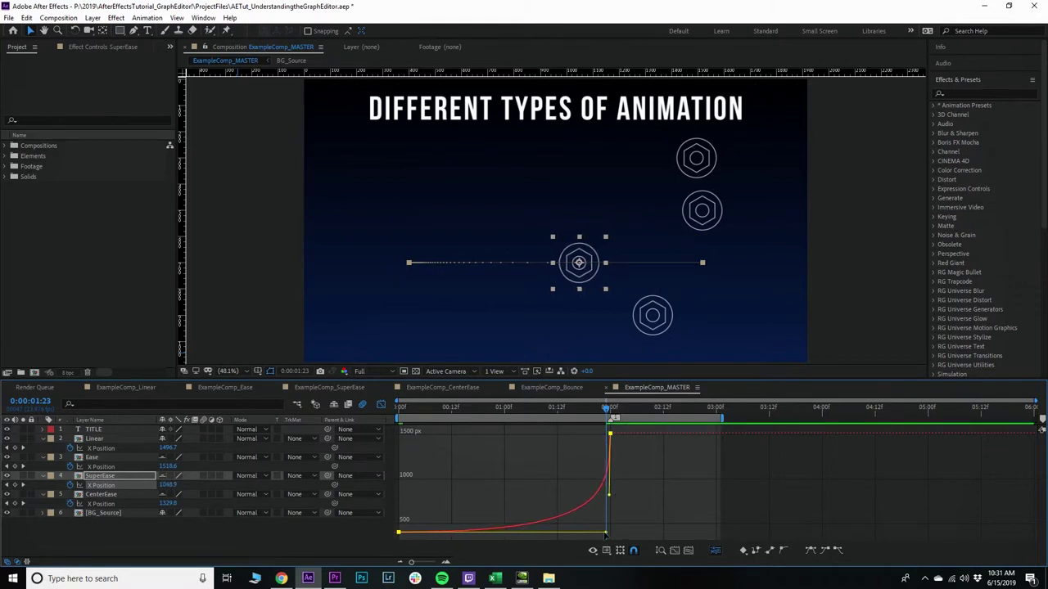
pyautogui.moveTo(605, 534); pyautogui.dragTo(399, 447)
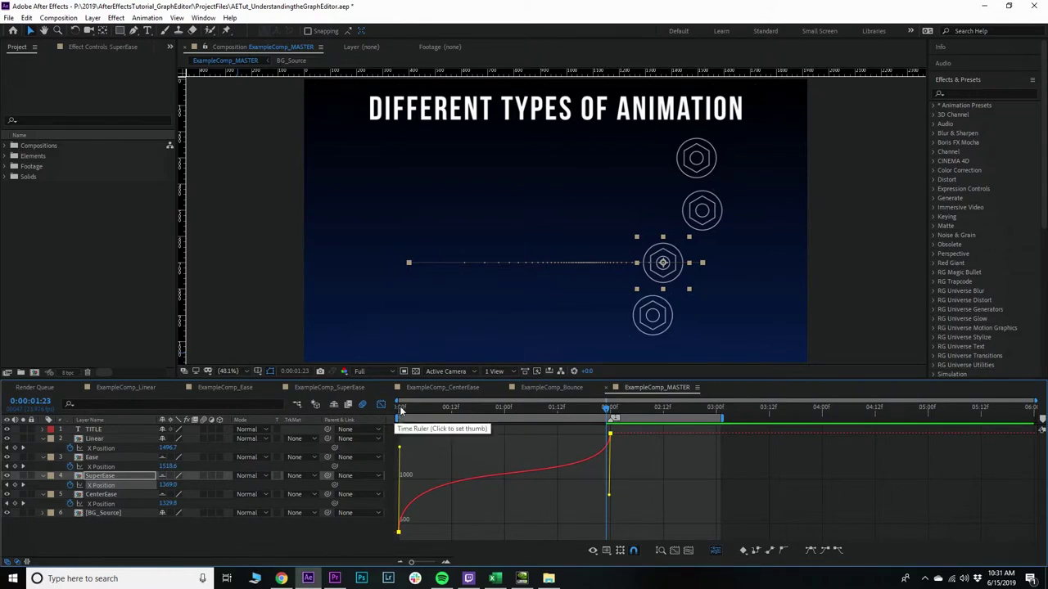
pyautogui.click(400, 409)
pyautogui.moveTo(399, 406); pyautogui.dragTo(608, 419)
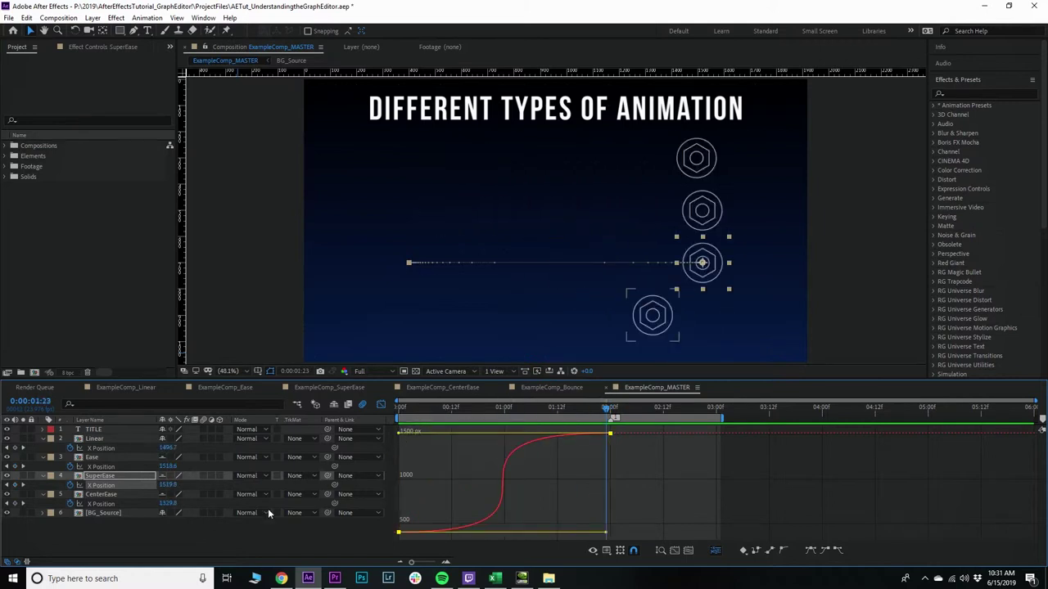
# Scrub near the start, play and stop the CenterEase preview, then select both curve keyframes
pyautogui.hotkey('ctrl', 'Down')
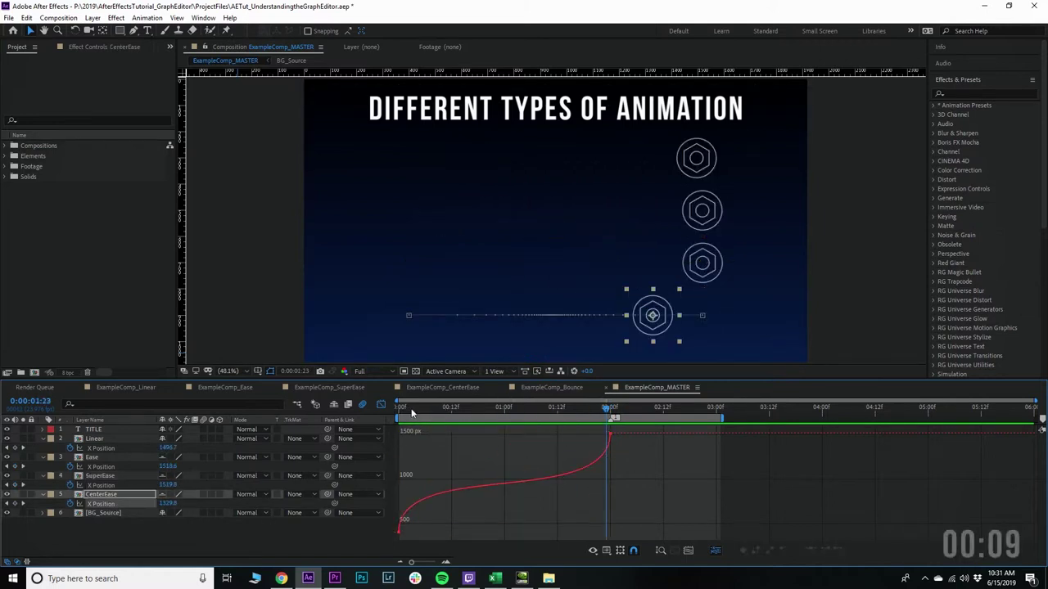
pyautogui.moveTo(405, 409); pyautogui.dragTo(449, 426)
pyautogui.press('space')
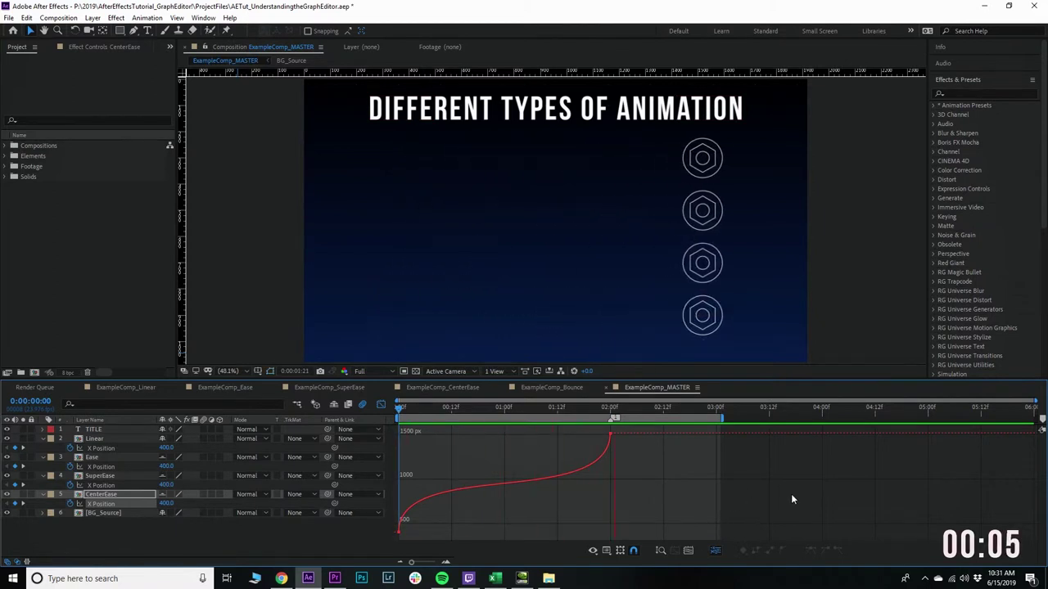
pyautogui.press('space')
pyautogui.press('space')
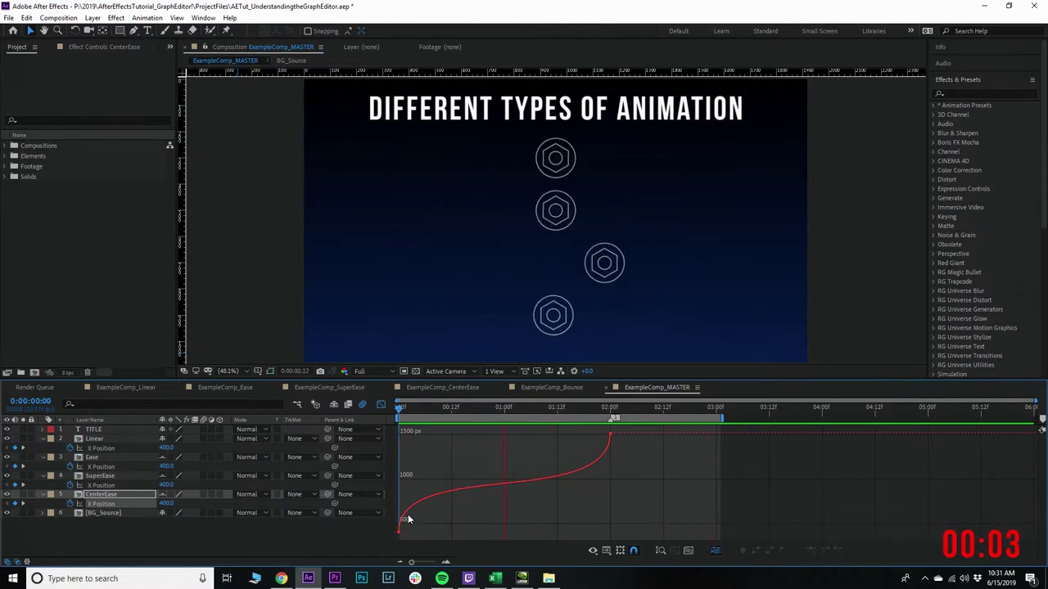
pyautogui.press('space')
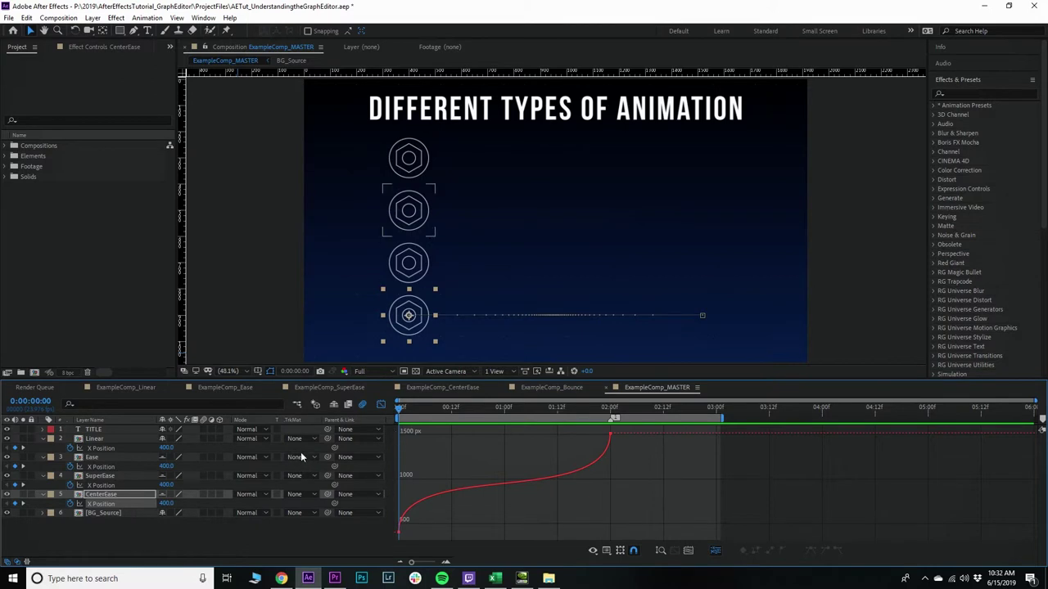
pyautogui.click(412, 492)
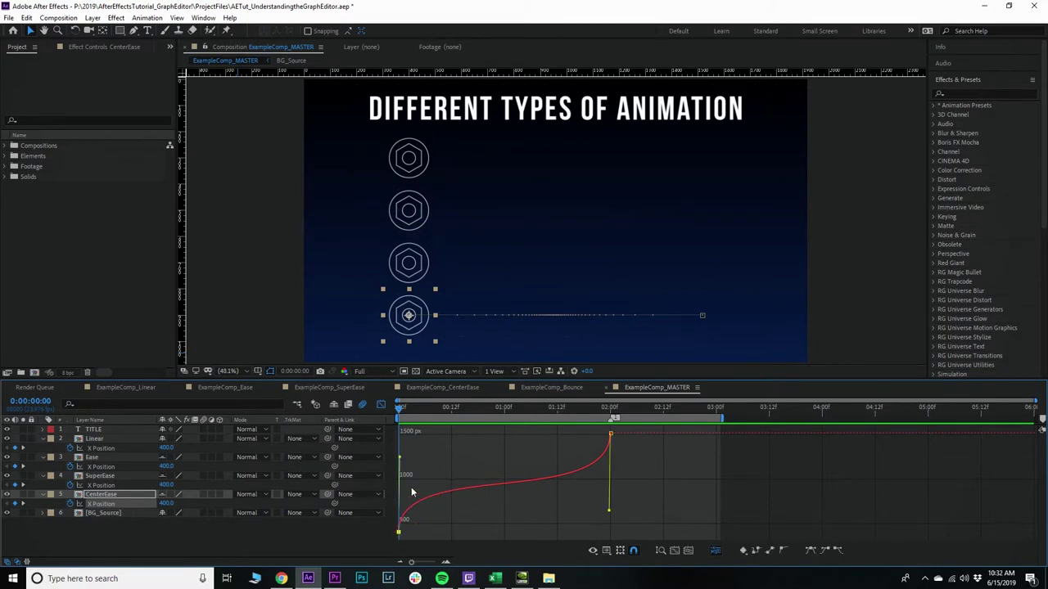
# Open ExampleComp_SuperEase from the Compositions folder and scrub to 02:00f where X reaches 1520
pyautogui.click(10, 146)
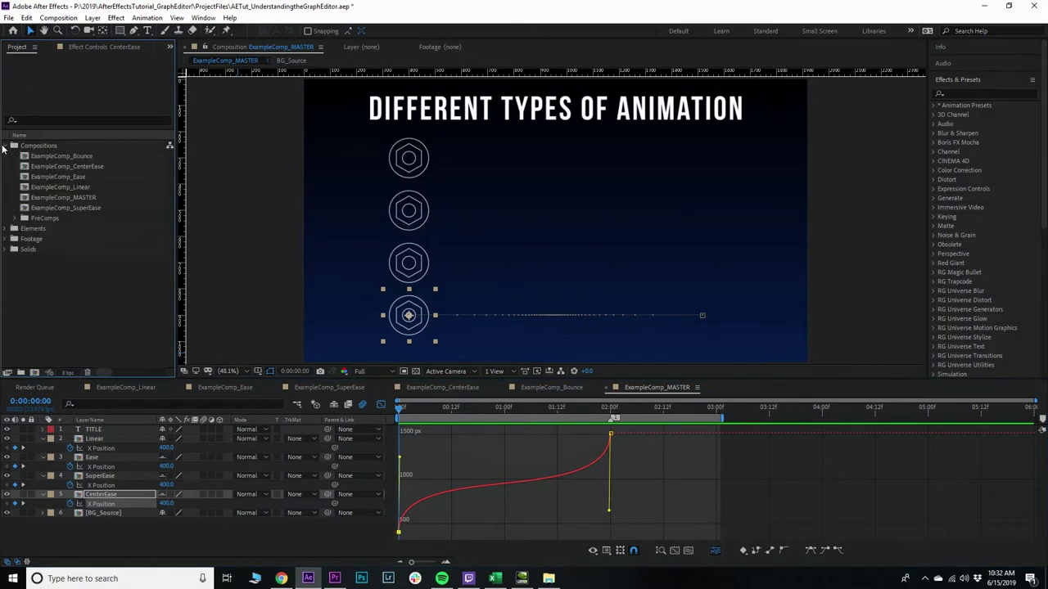
pyautogui.doubleClick(49, 209)
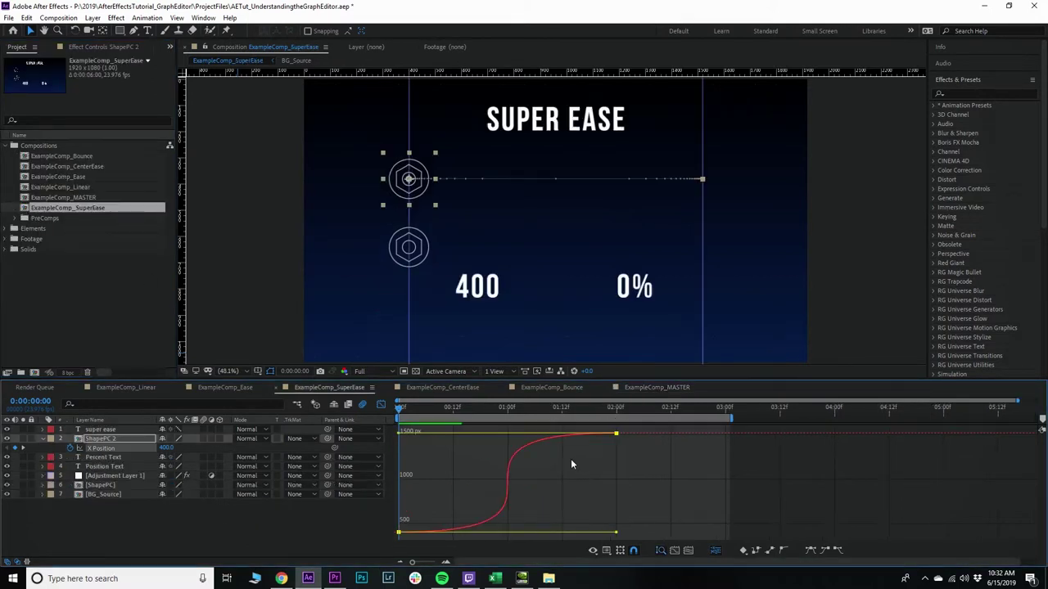
pyautogui.moveTo(410, 407)
pyautogui.mouseDown()
pyautogui.moveTo(507, 407)
pyautogui.moveTo(398, 408)
pyautogui.mouseUp()
pyautogui.click(601, 498)
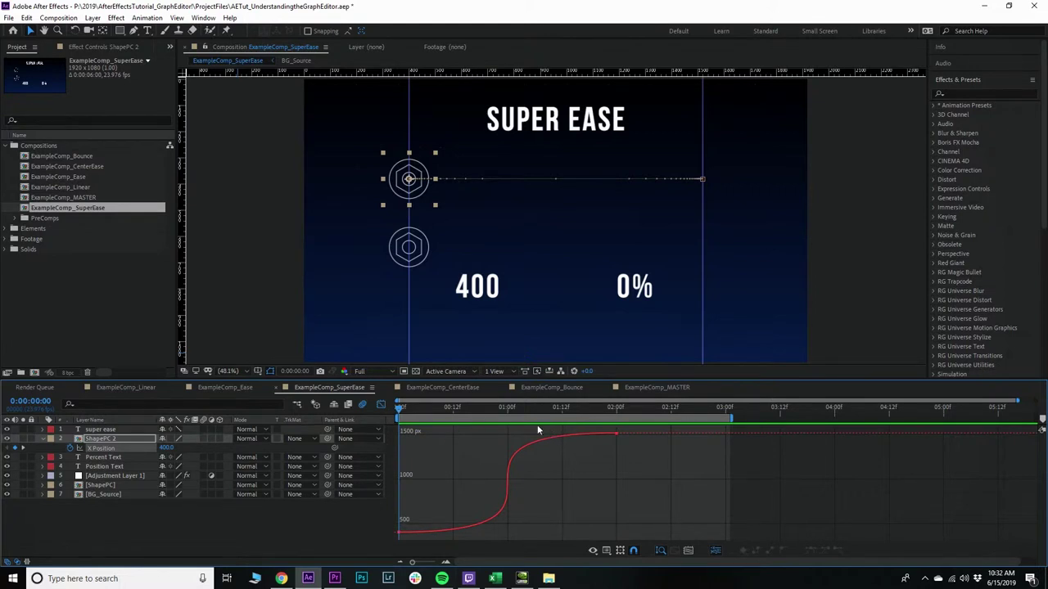
pyautogui.moveTo(405, 412); pyautogui.dragTo(616, 425)
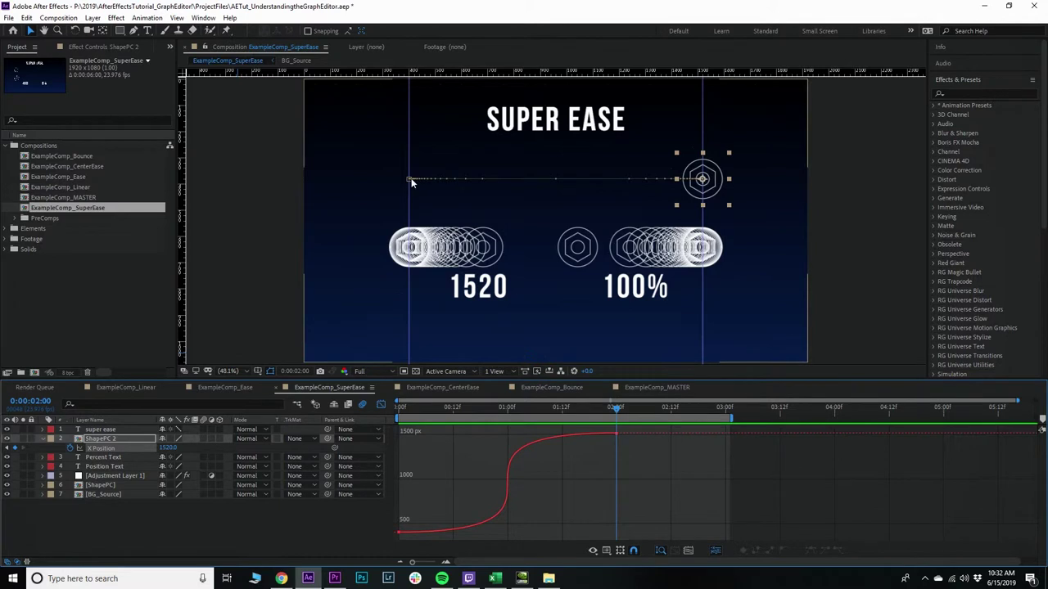
pyautogui.moveTo(419, 534)
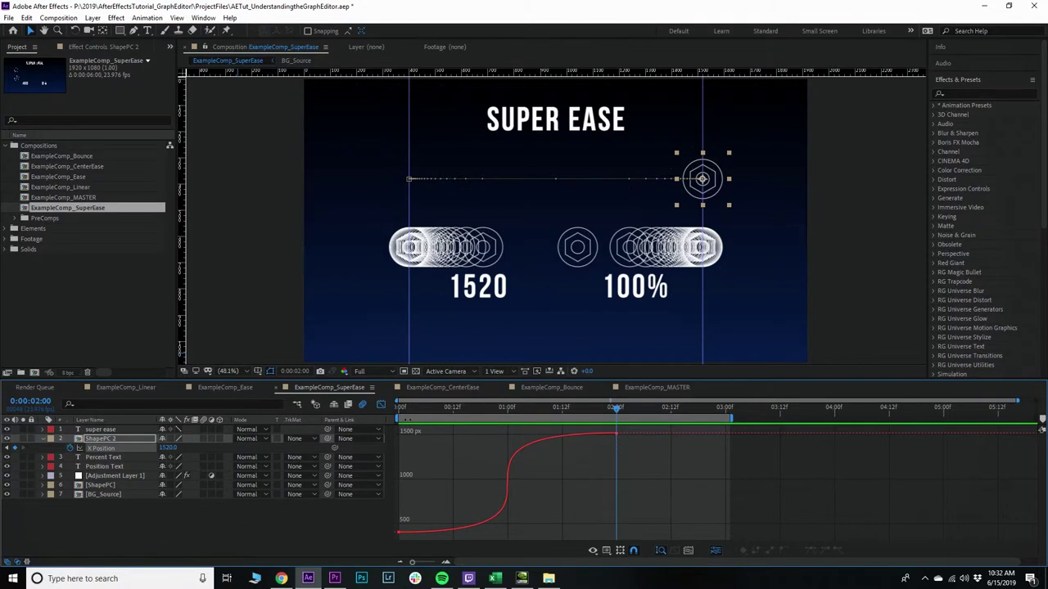
# Compare X Position values at frames 0:00:00:21 and 0:00:00:22, then turn off the Graph Editor
pyautogui.click(398, 406)
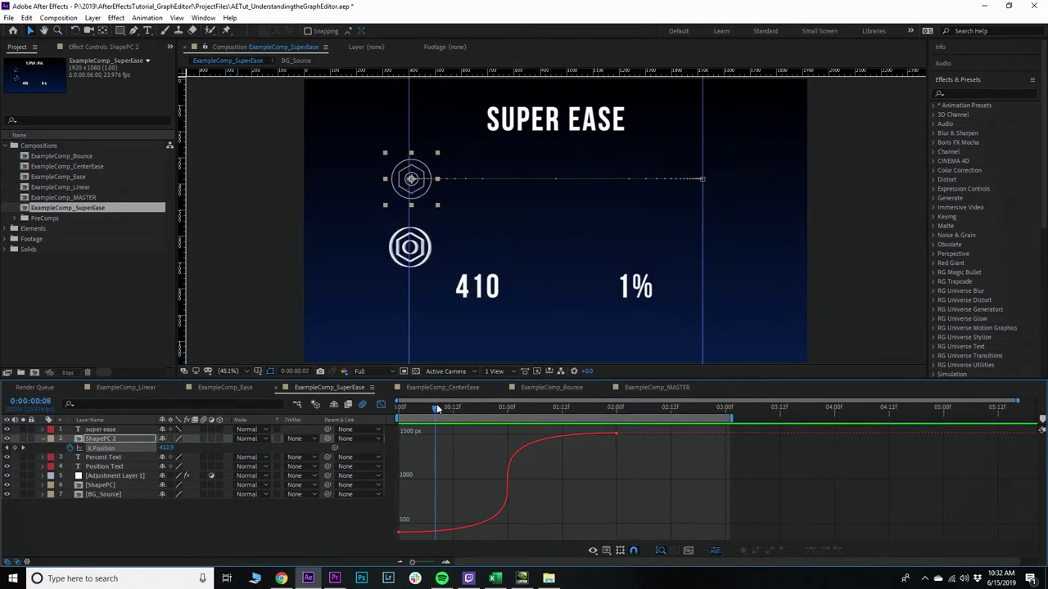
pyautogui.moveTo(437, 404); pyautogui.dragTo(499, 409)
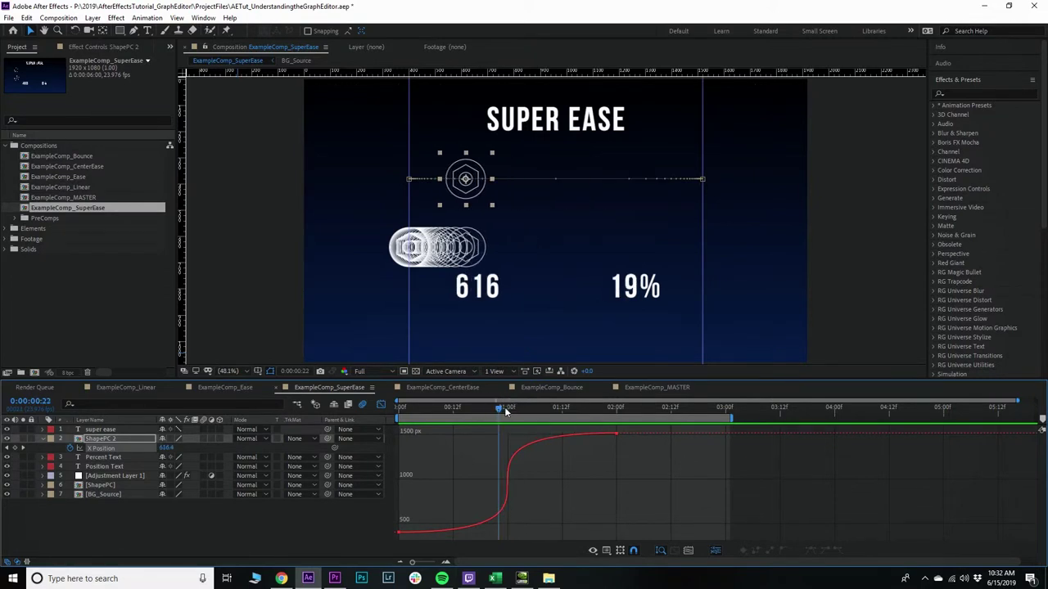
pyautogui.moveTo(504, 407); pyautogui.dragTo(498, 406)
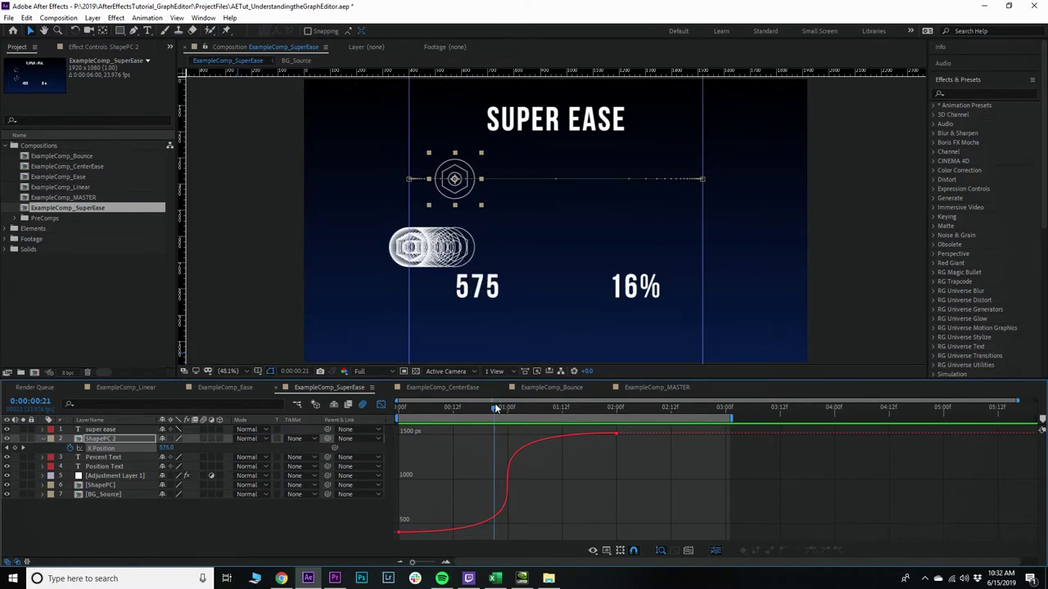
pyautogui.moveTo(495, 407); pyautogui.dragTo(400, 411)
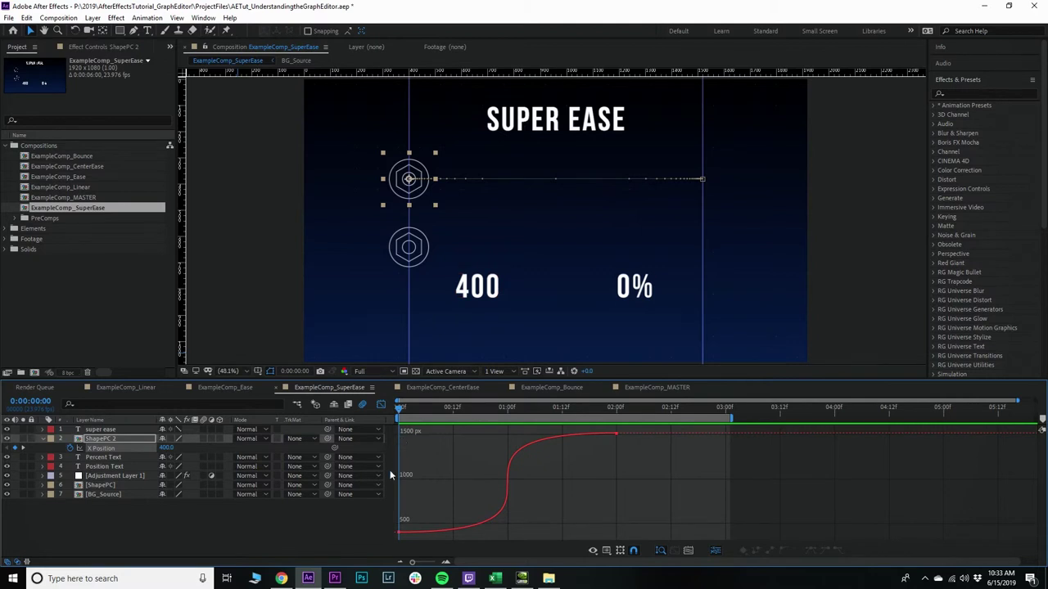
pyautogui.click(380, 405)
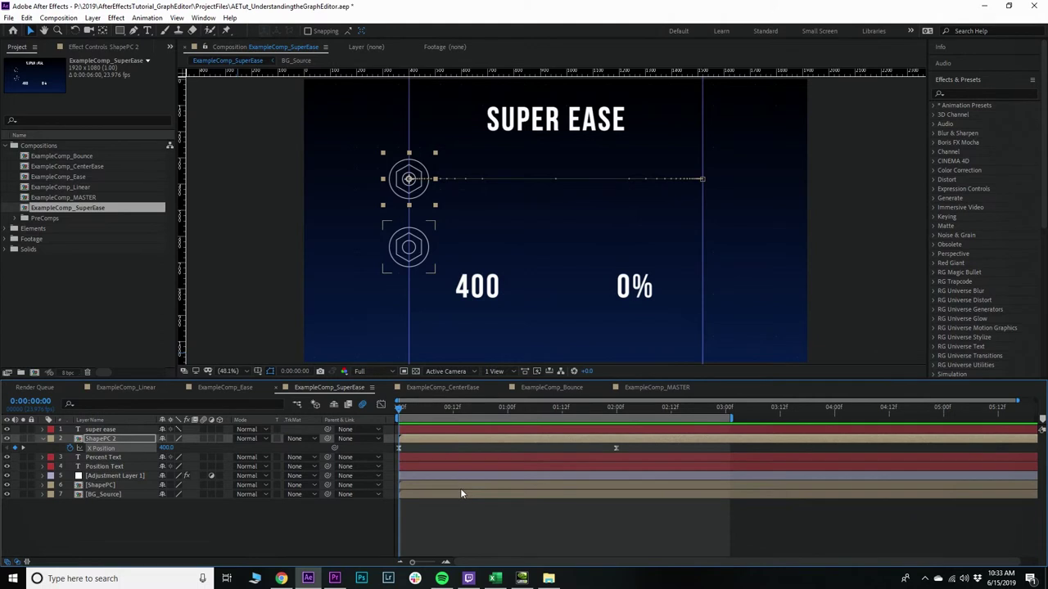